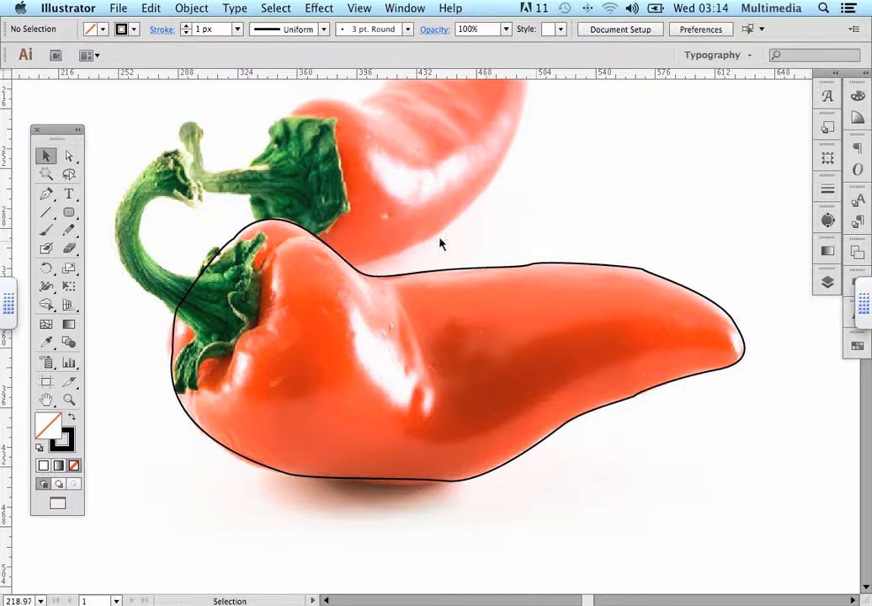
left_click(117, 8)
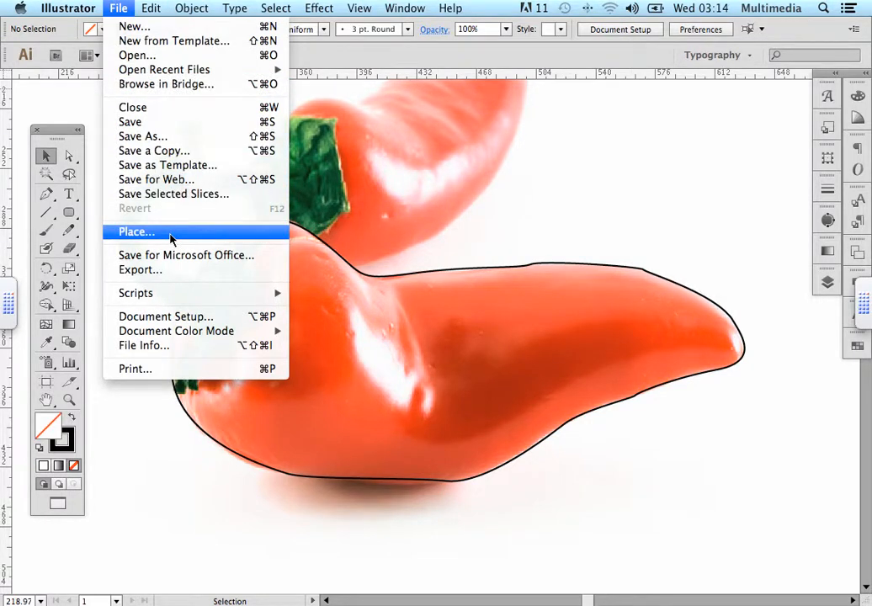
left_click(548, 208)
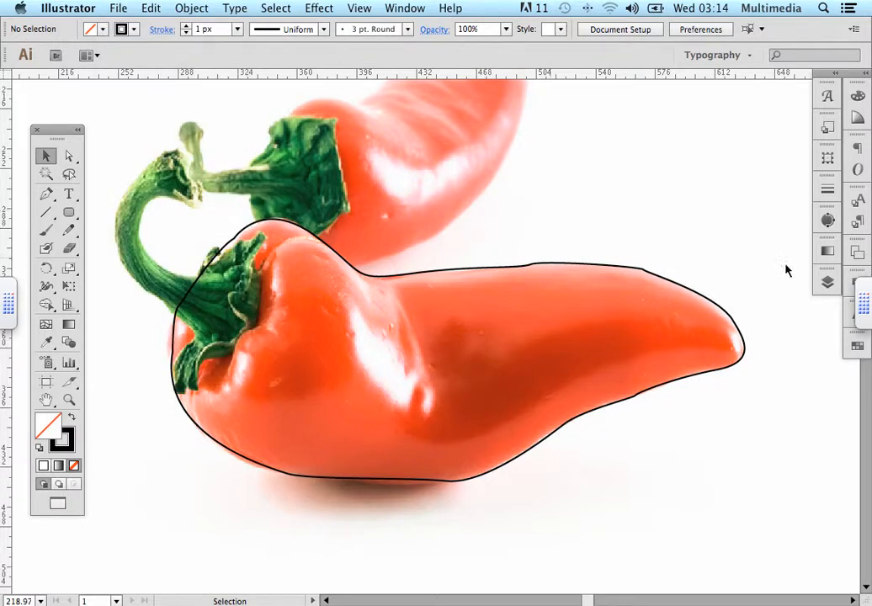
Open the Layers panel and hide the pepper photo layer to view the traced outline alone
left_click(828, 282)
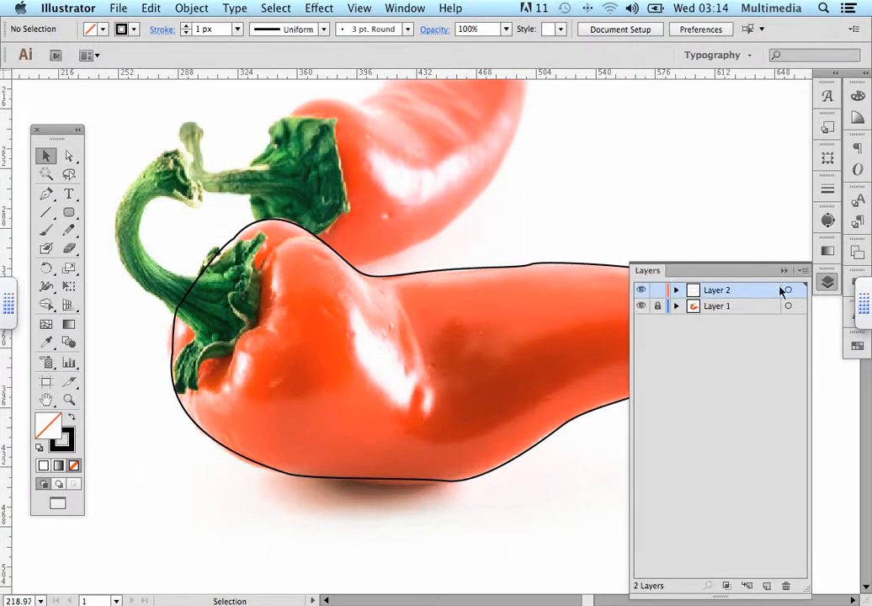
left_click(658, 307)
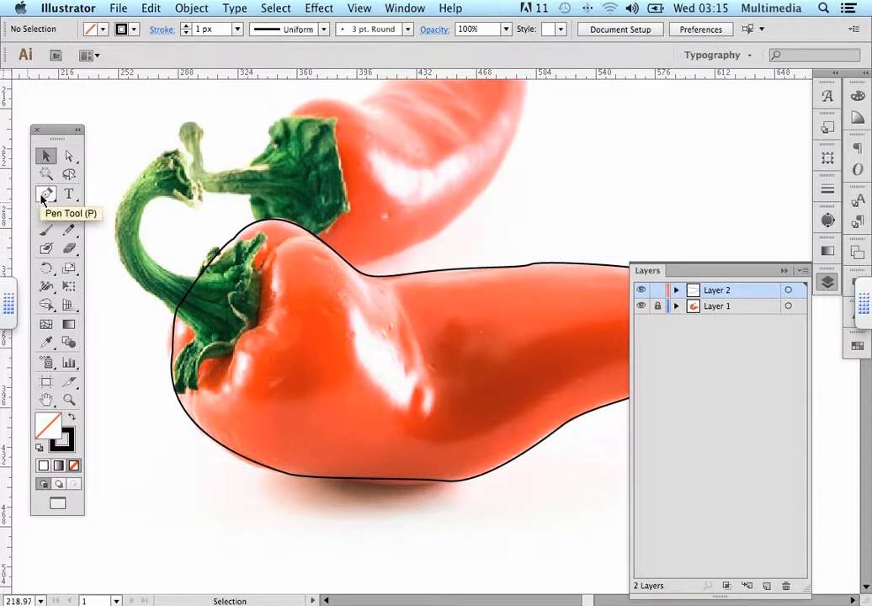
left_click(641, 307)
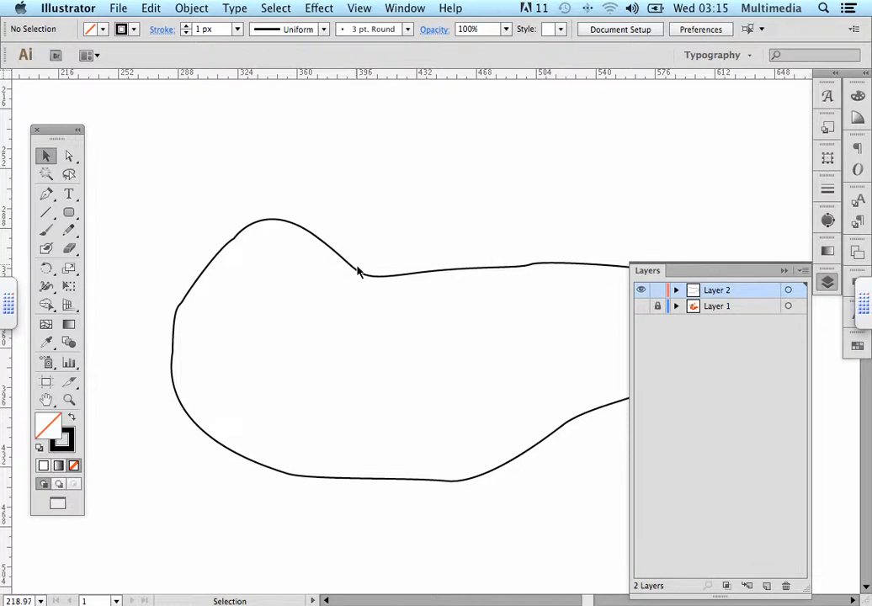
Select the pepper outline path and toggle the photo layer's visibility to compare the outline with the image
left_click(276, 223)
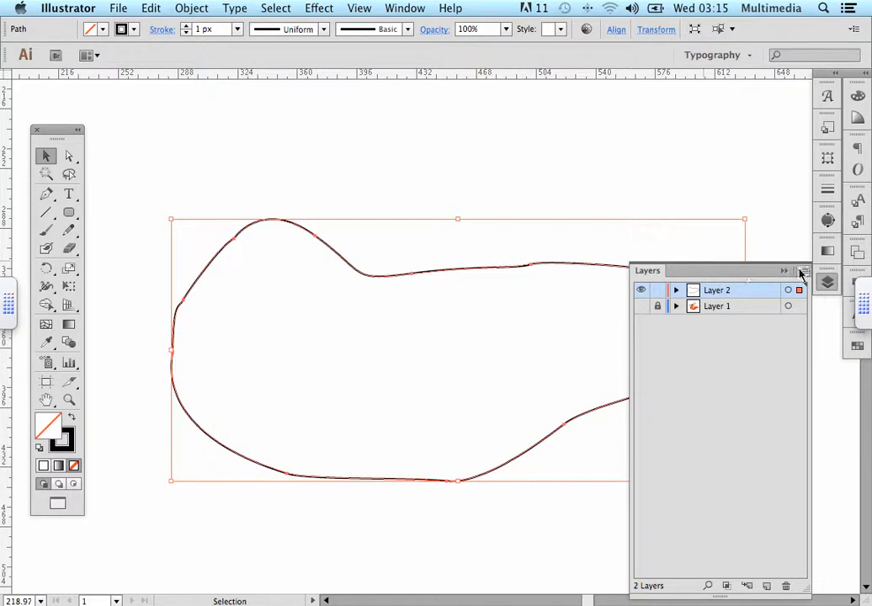
left_click_drag(730, 270, 708, 192)
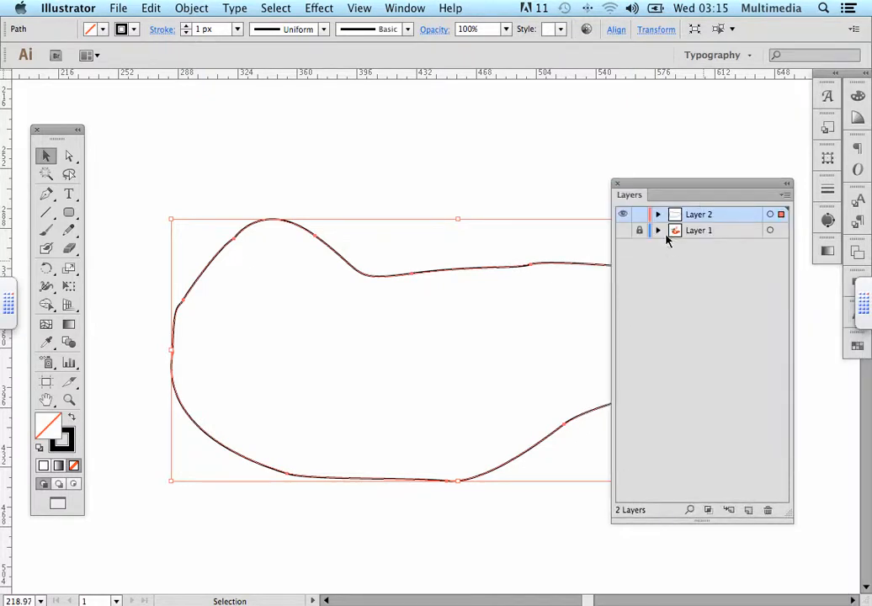
left_click(623, 231)
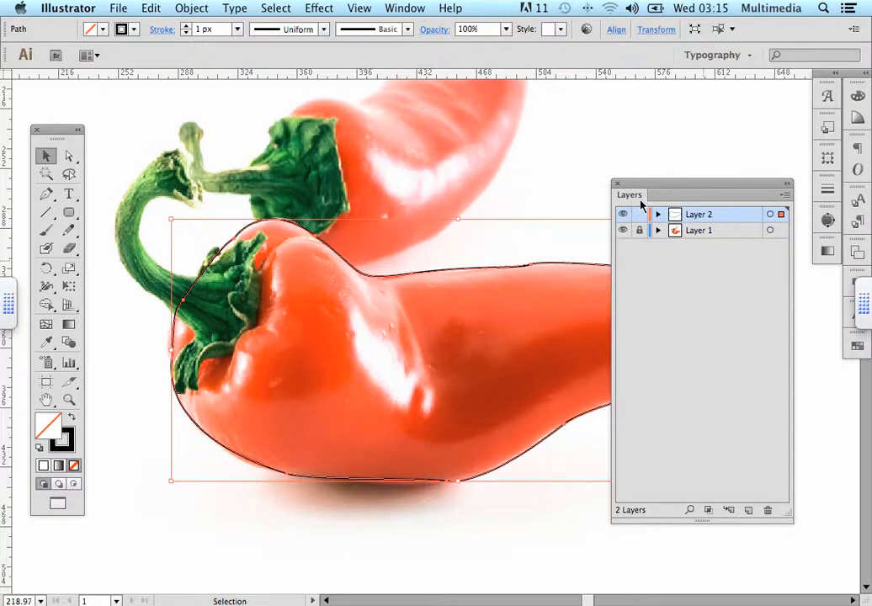
left_click_drag(645, 192, 673, 184)
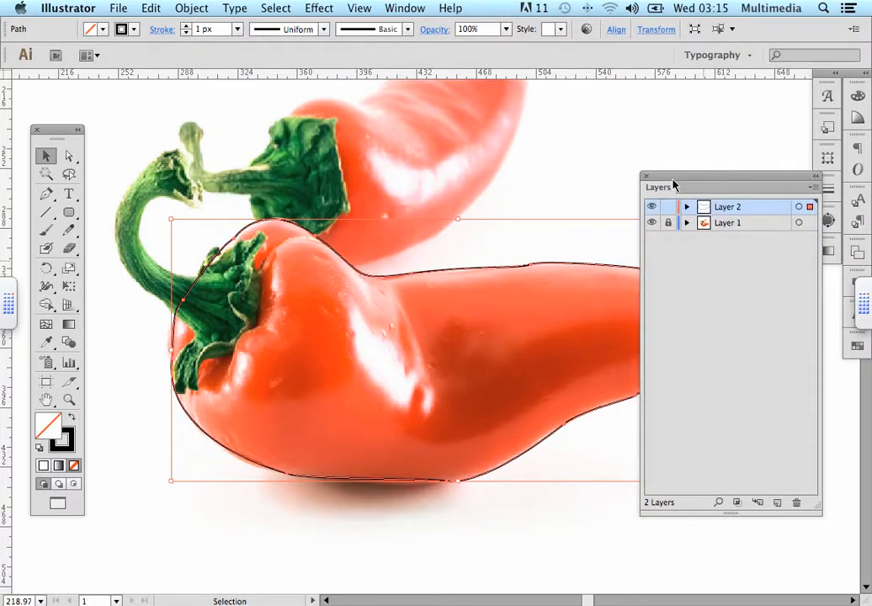
left_click(651, 222)
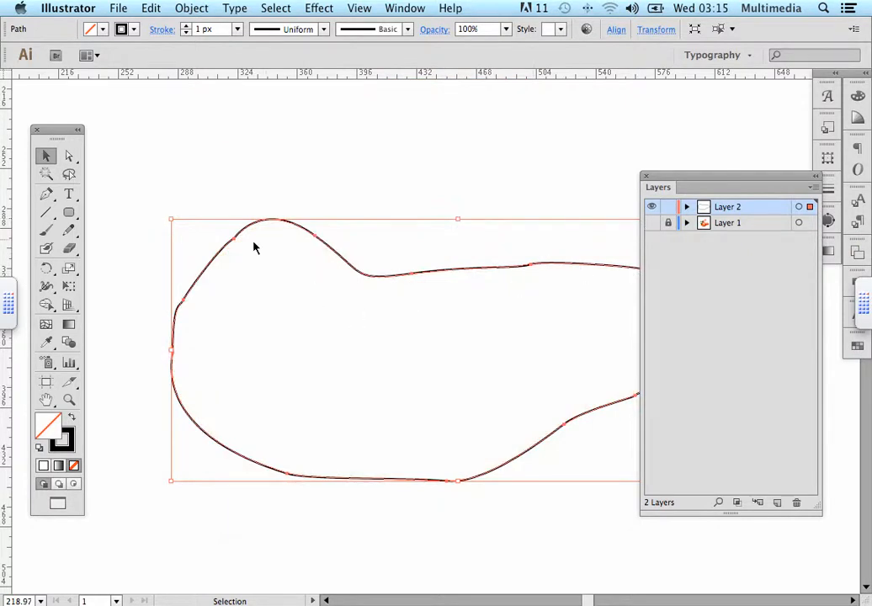
left_click(651, 222)
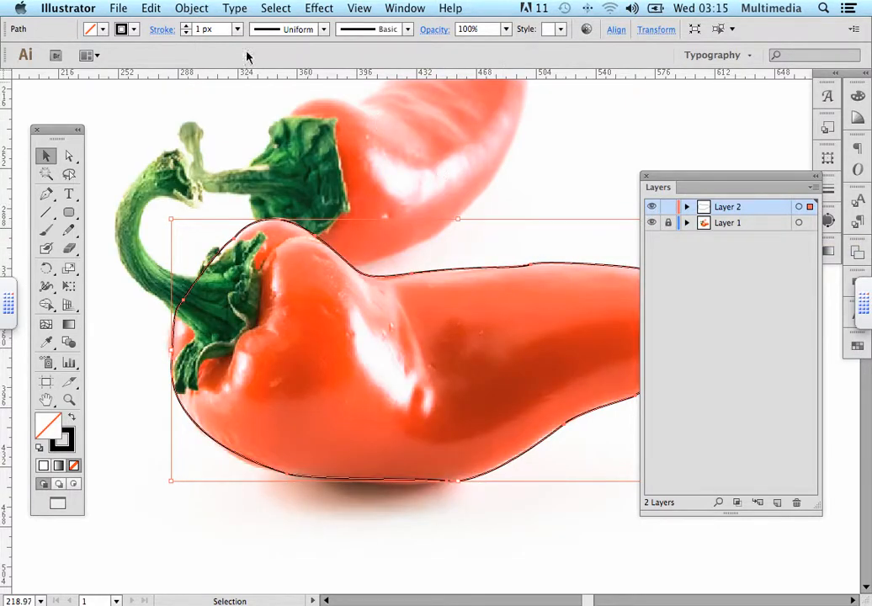
Convert the selected outline into a gradient mesh with 9 rows, 10 columns, To Center appearance and 75% highlight
left_click(192, 9)
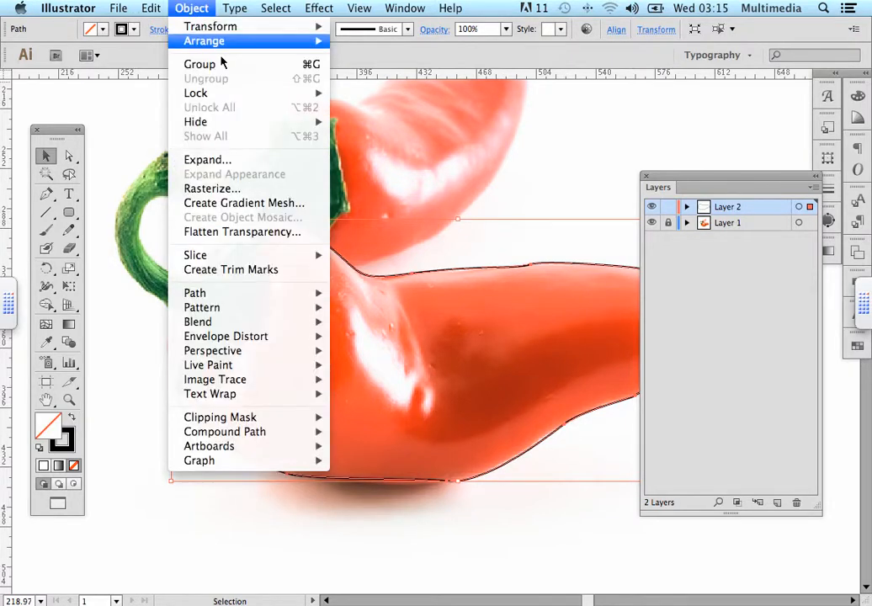
left_click(283, 204)
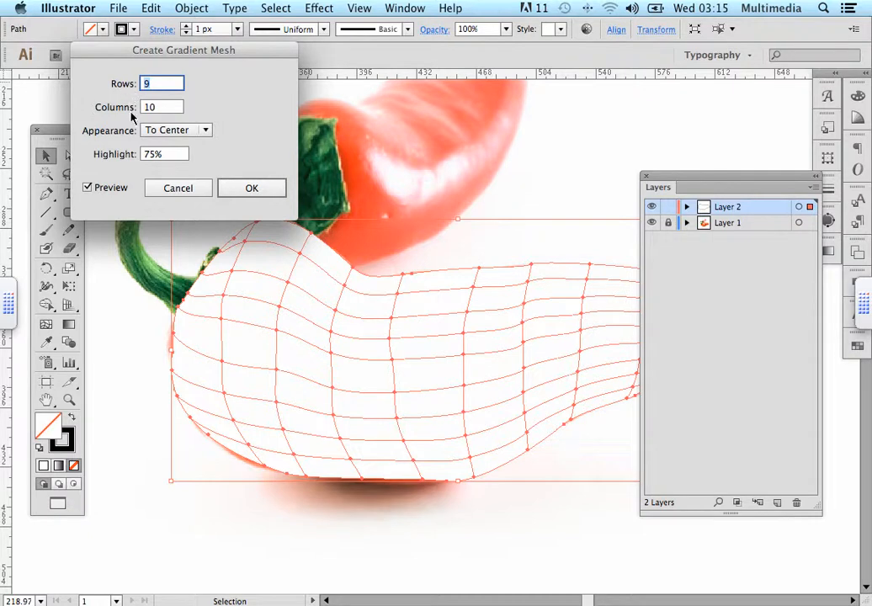
double_click(147, 84)
left_click(250, 189)
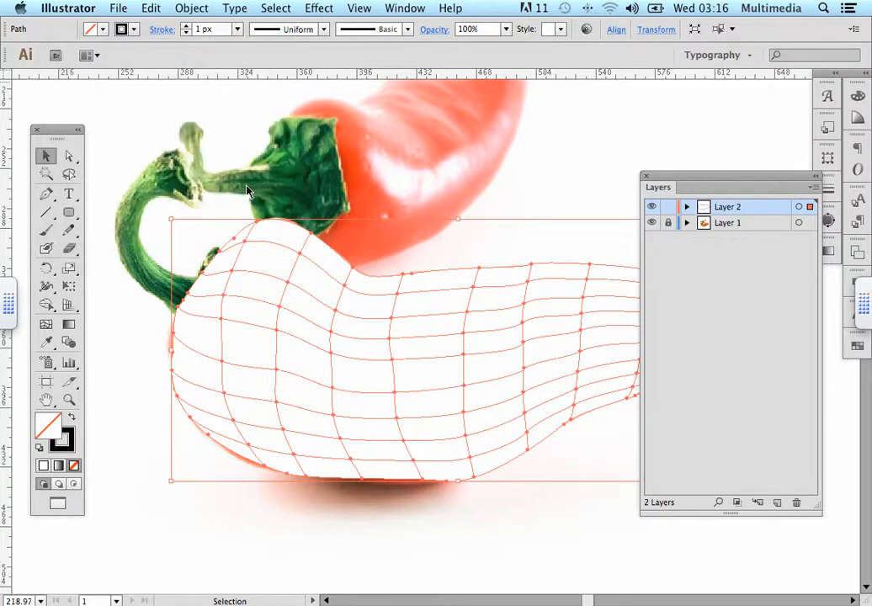
left_click_drag(703, 179, 772, 174)
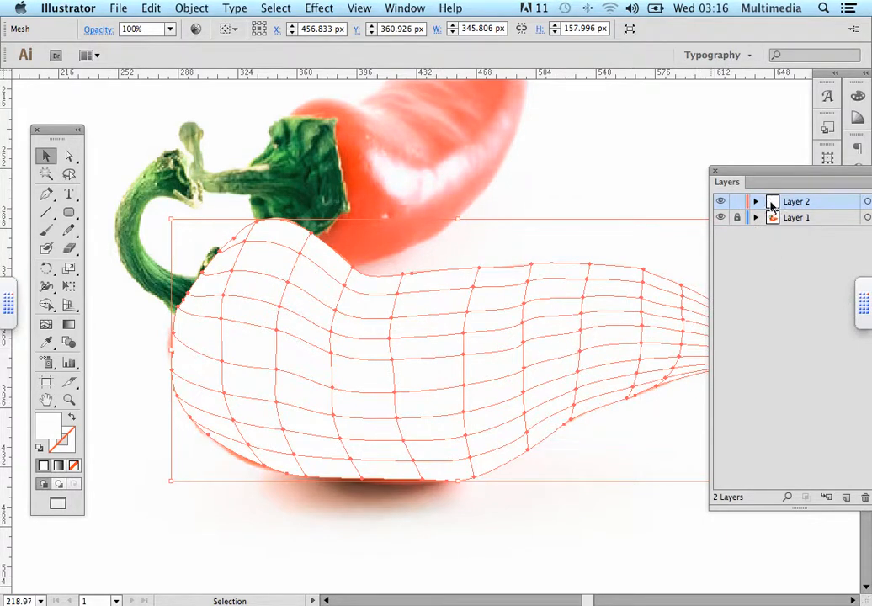
left_click_drag(759, 177, 673, 174)
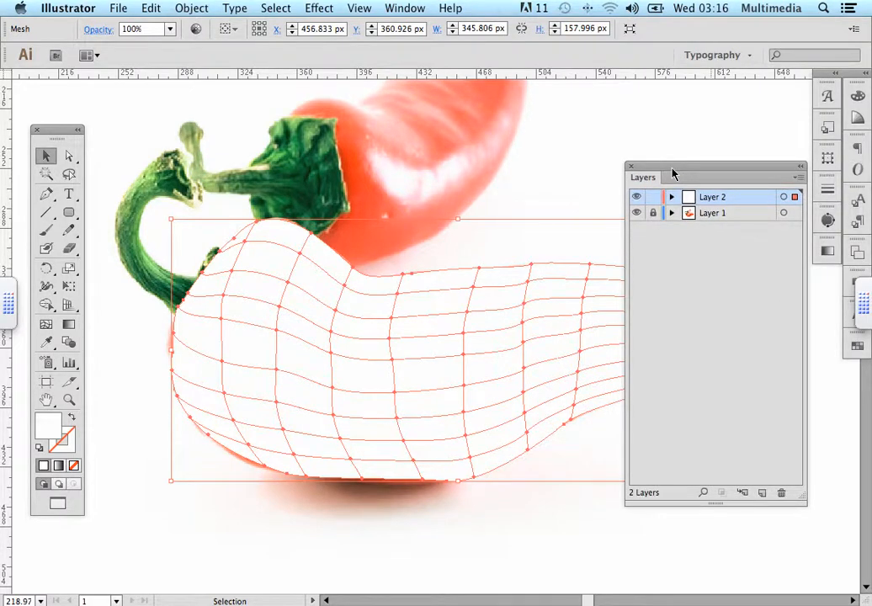
left_click_drag(674, 173, 680, 158)
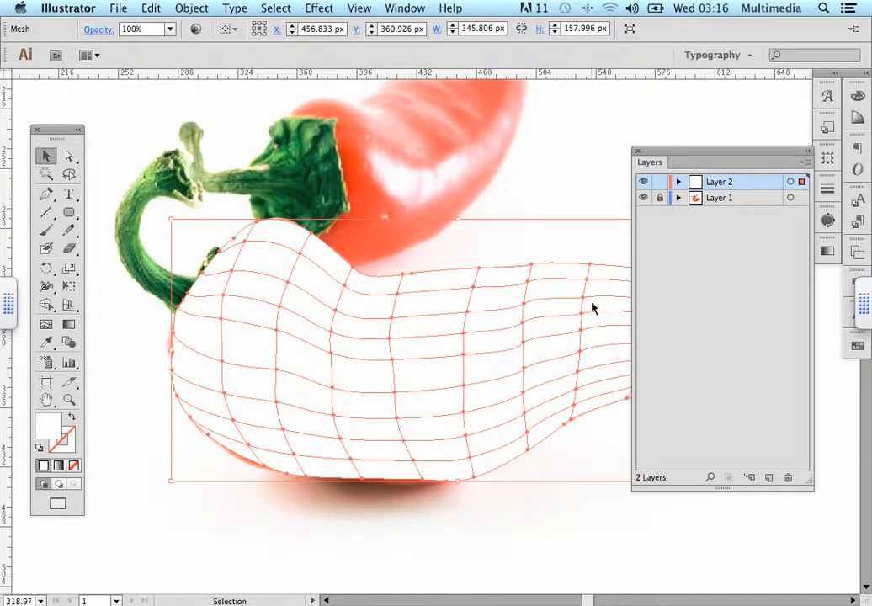
Switch the mesh layer to outline view so the pepper photo shows through the mesh
key("a")
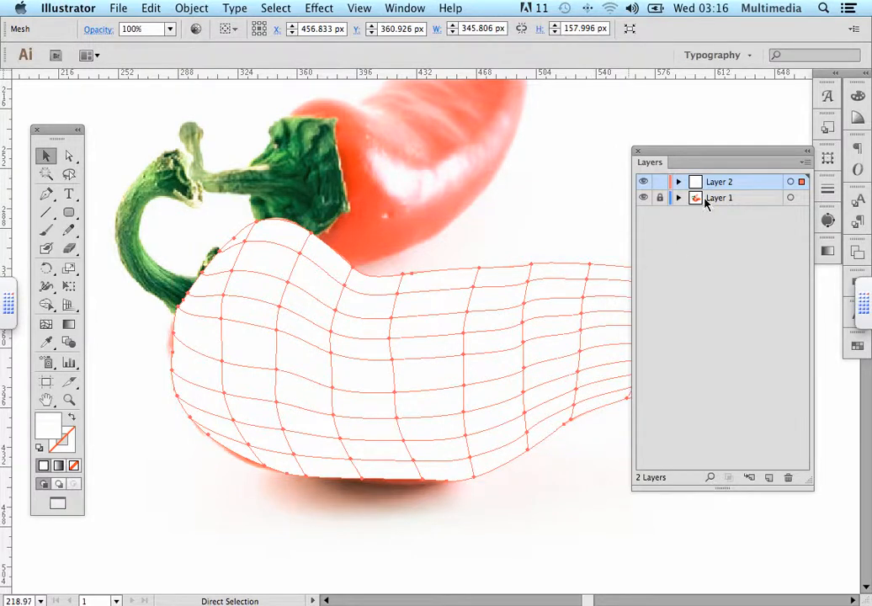
left_click(643, 199)
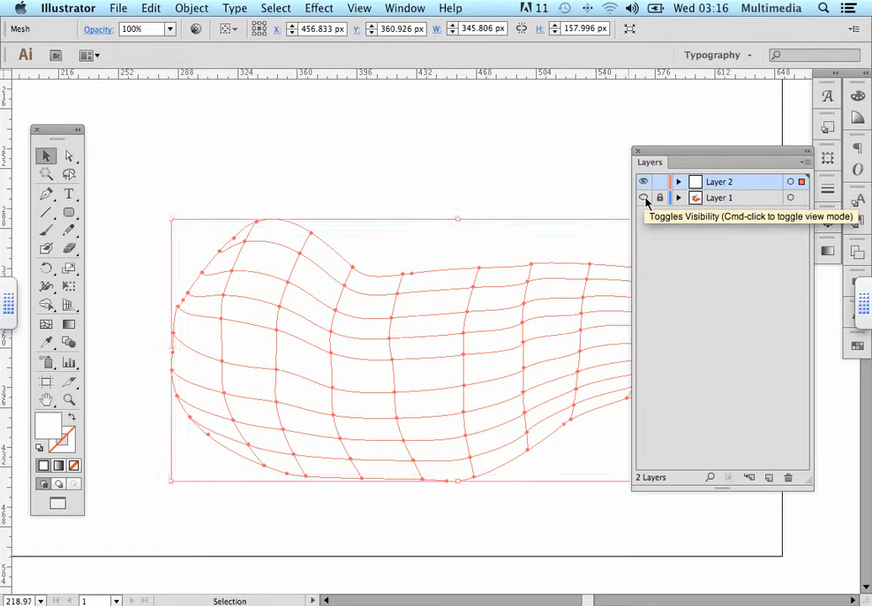
left_click(642, 199)
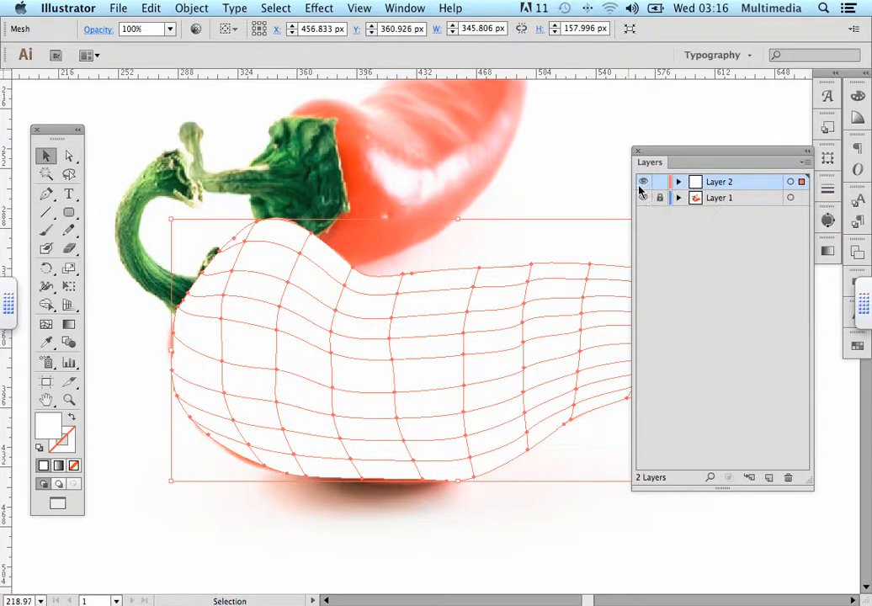
key("super")
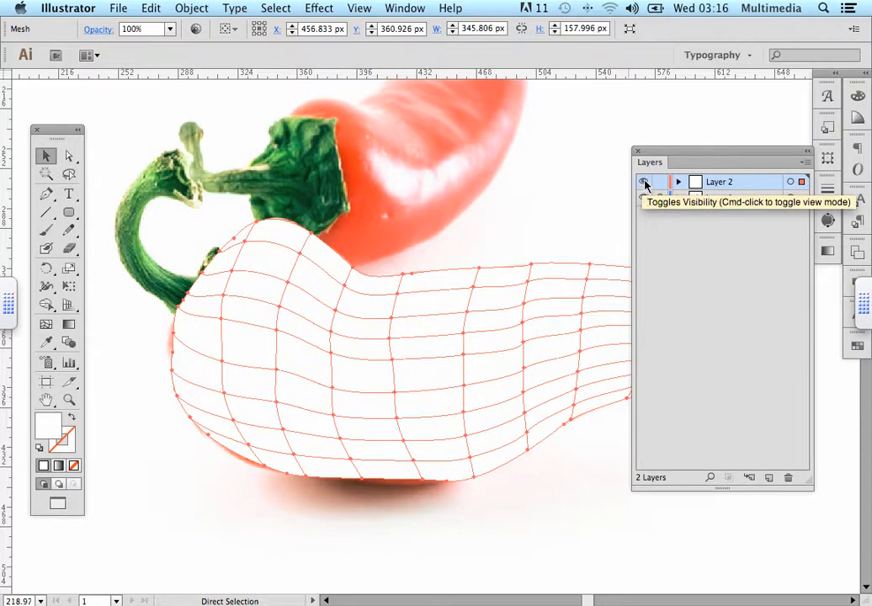
left_click(644, 182, "super")
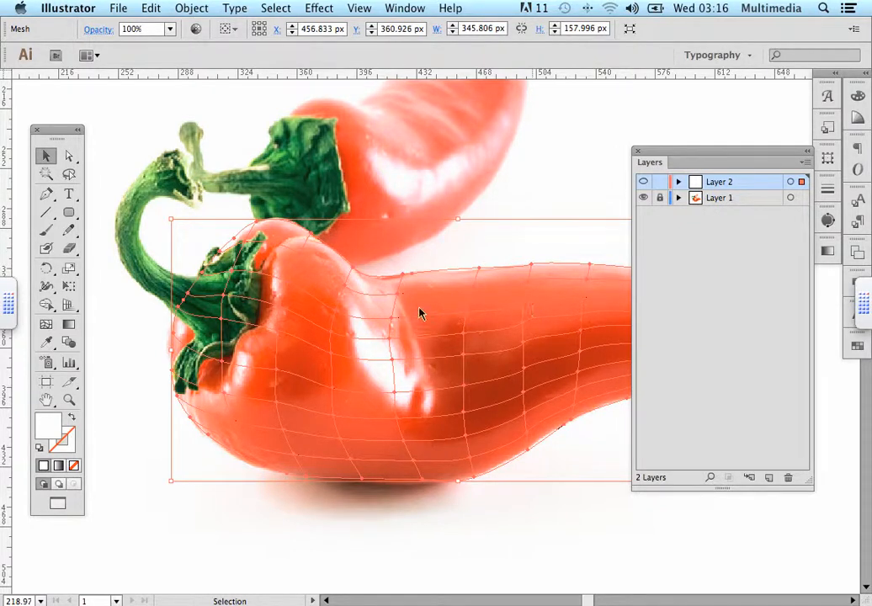
Dock the Layers panel and choose the Eyedropper tool
left_click_drag(704, 155, 824, 273)
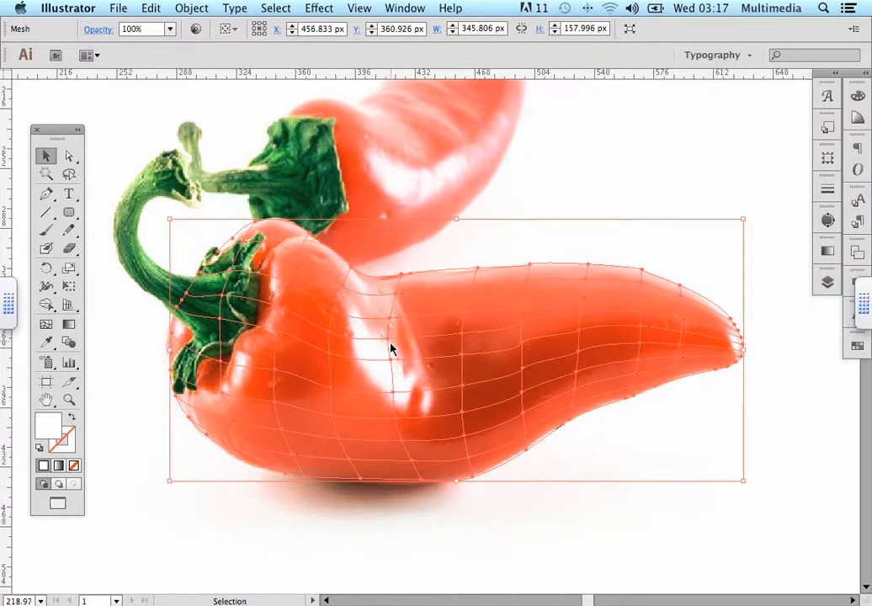
left_click(70, 159)
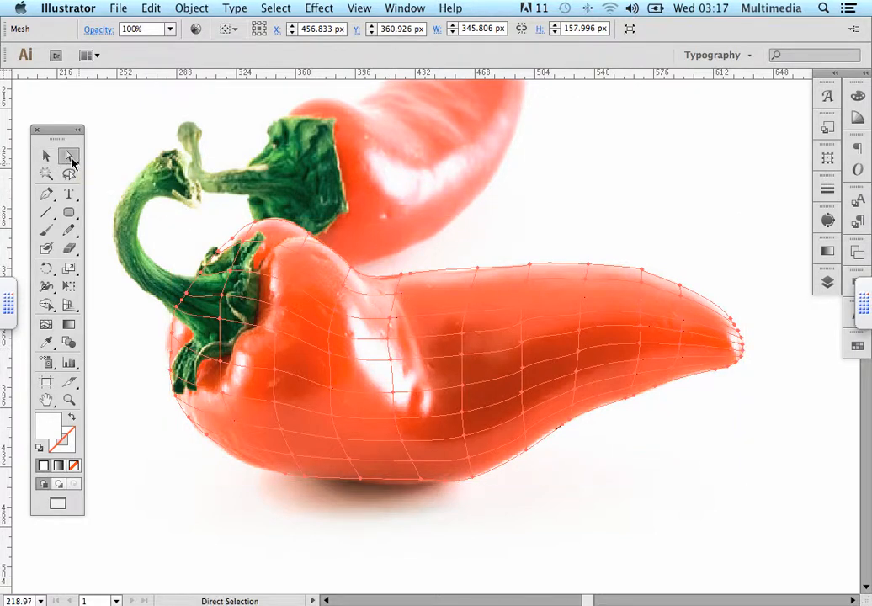
left_click(44, 345)
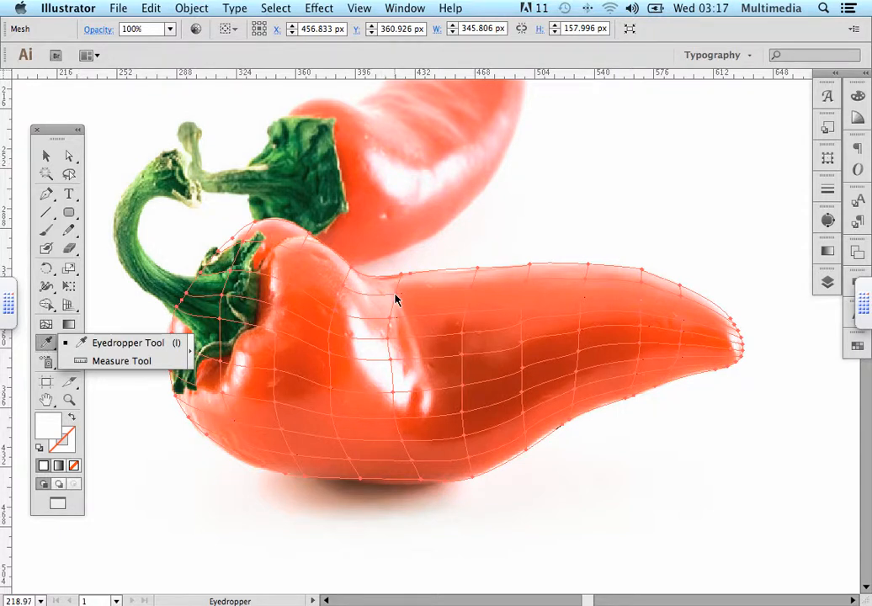
Select a mesh point on the pepper and sample the pepper's orange colour into it with the Eyedropper
key("super")
left_click(399, 300)
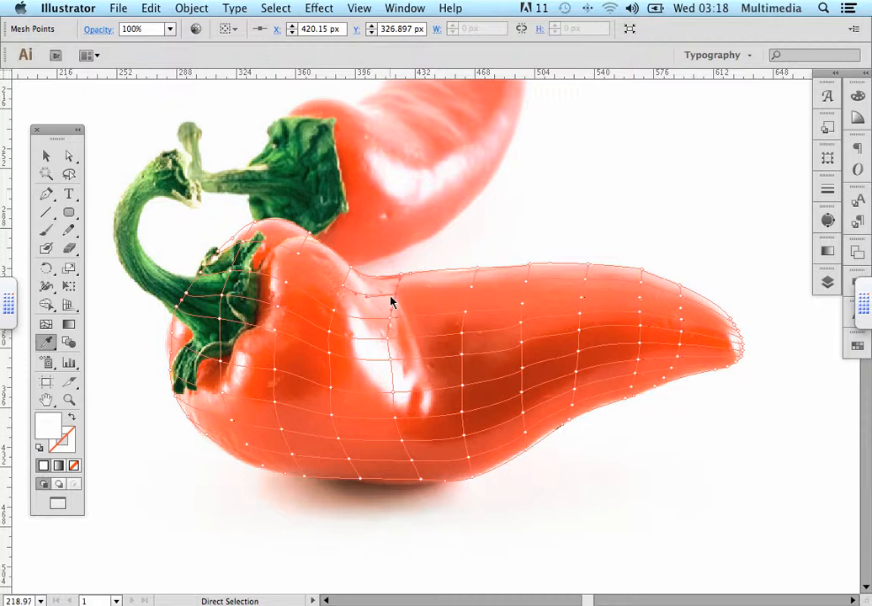
left_click(472, 291, "super")
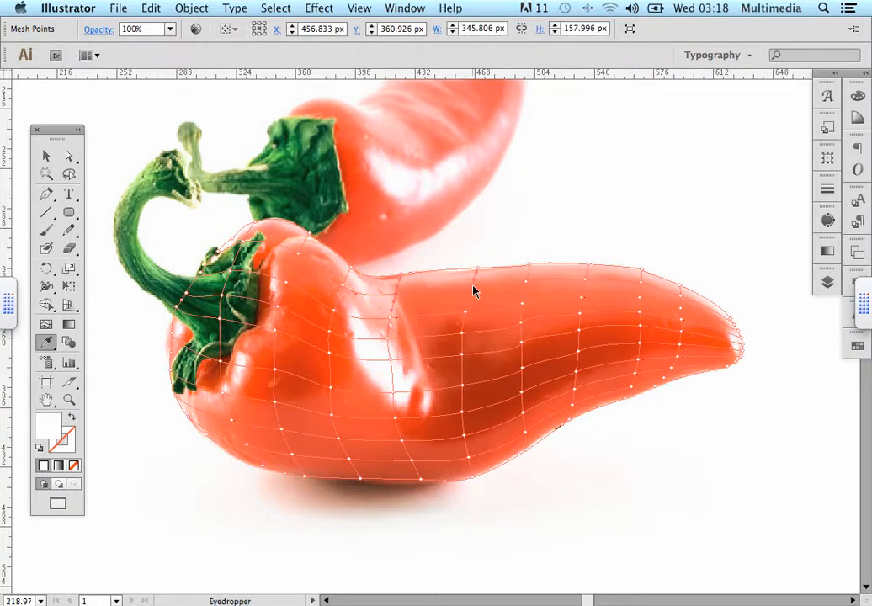
key("shift+Left")
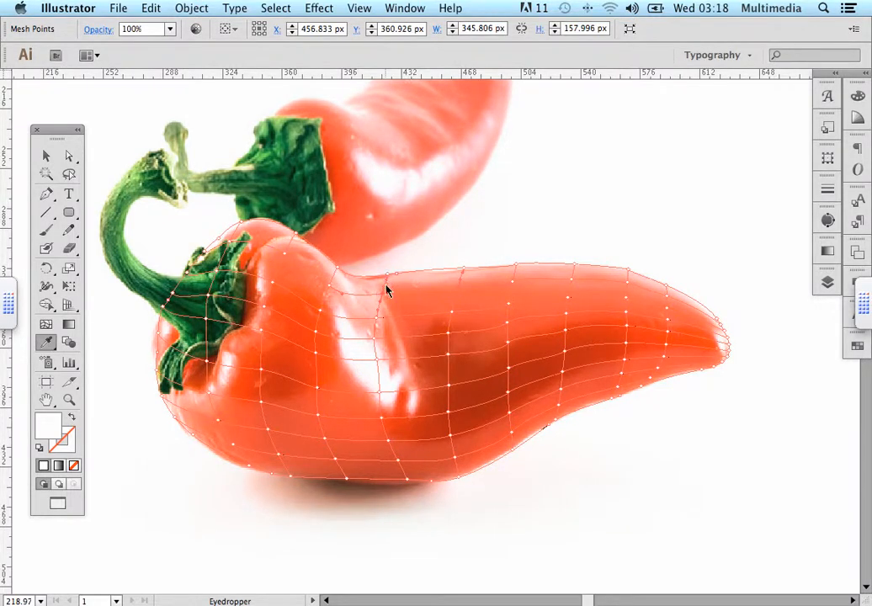
scroll(396, 293, "left", 2)
scroll(396, 293, "down", 2)
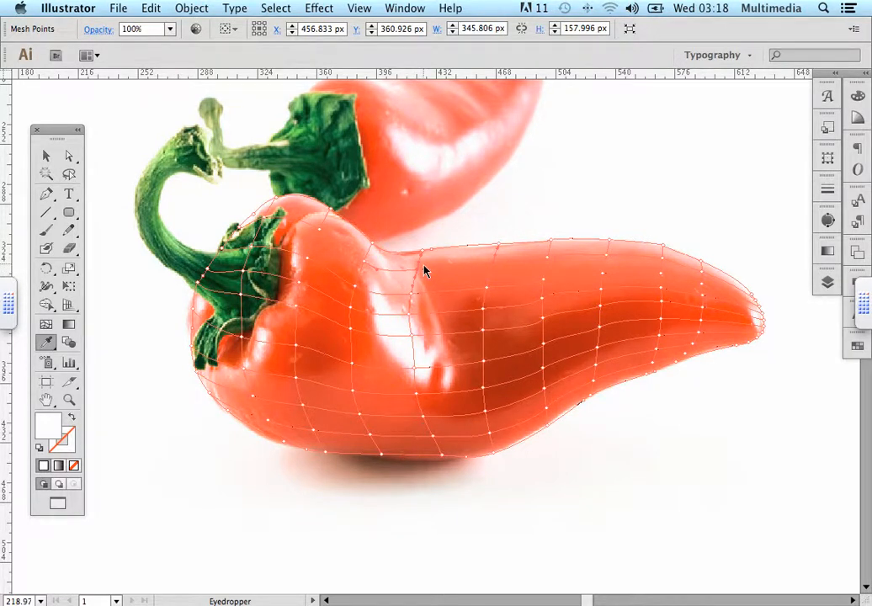
left_click(425, 270)
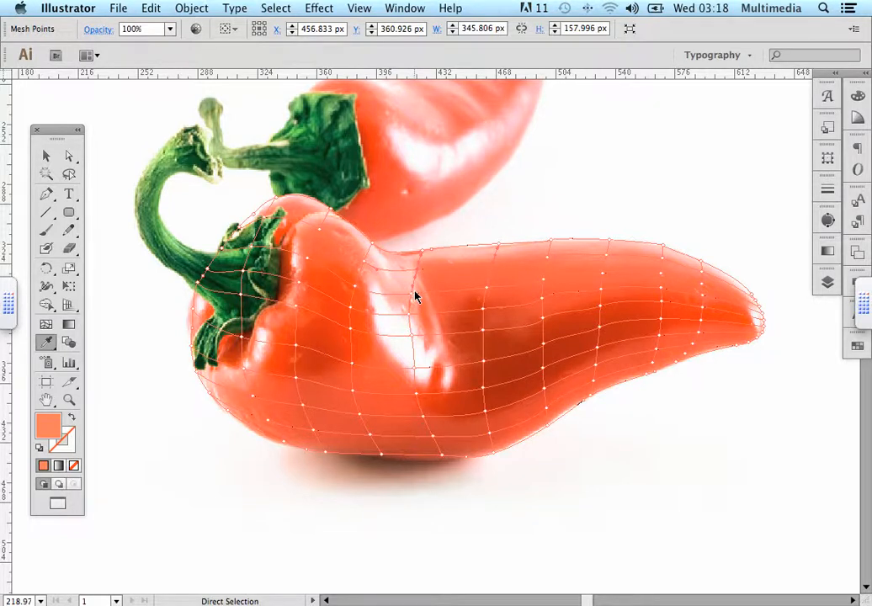
left_click(416, 292, "super")
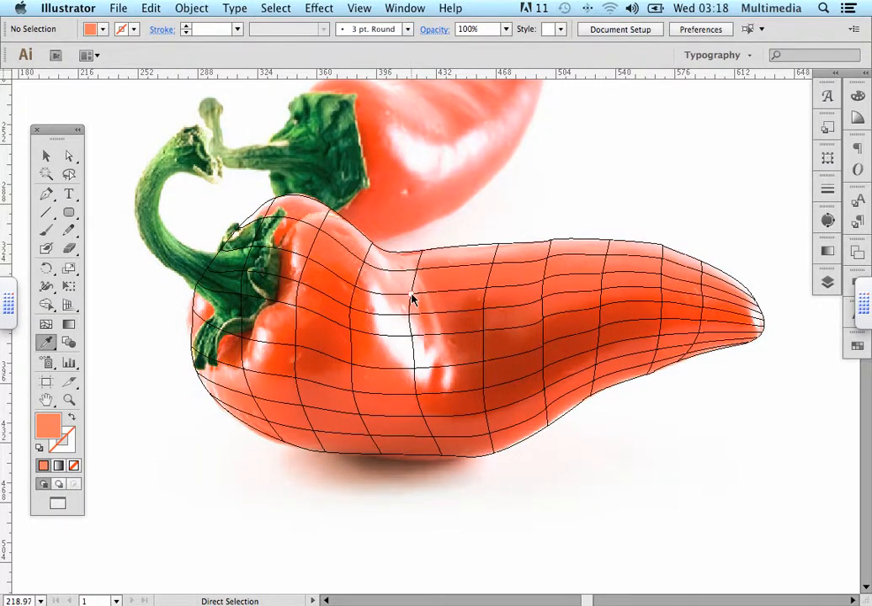
Select two mesh points on the highlight and sample the light highlight colour from the photo into each
left_click(413, 299)
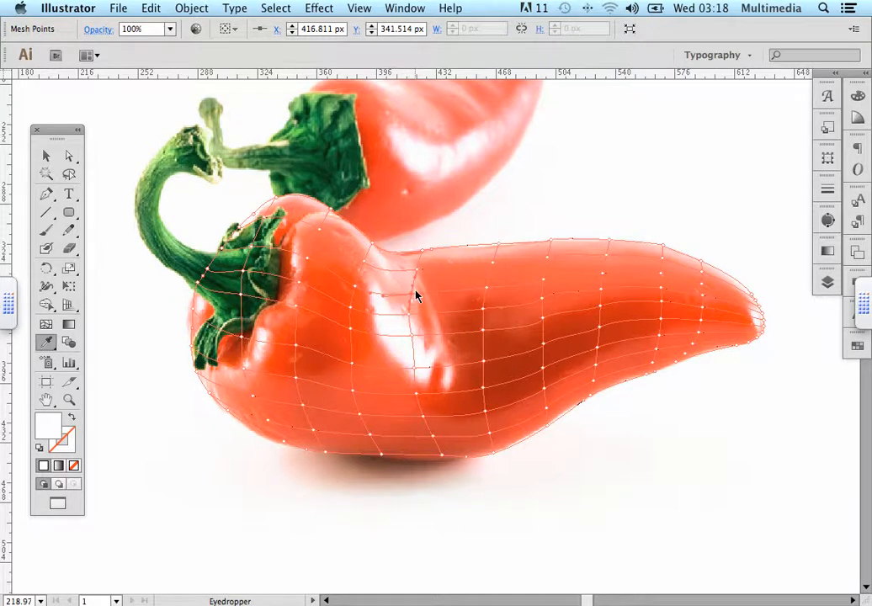
left_click(416, 294)
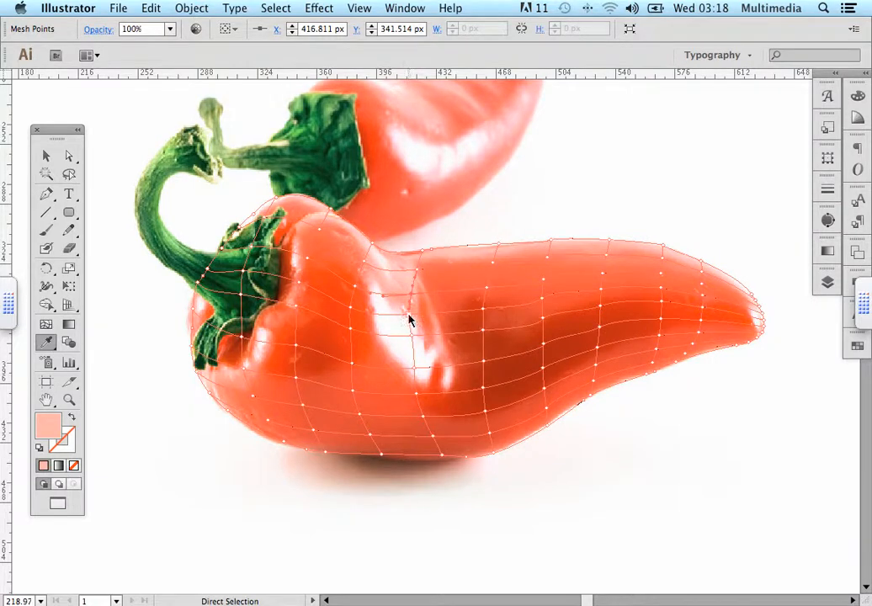
left_click(409, 320, "super")
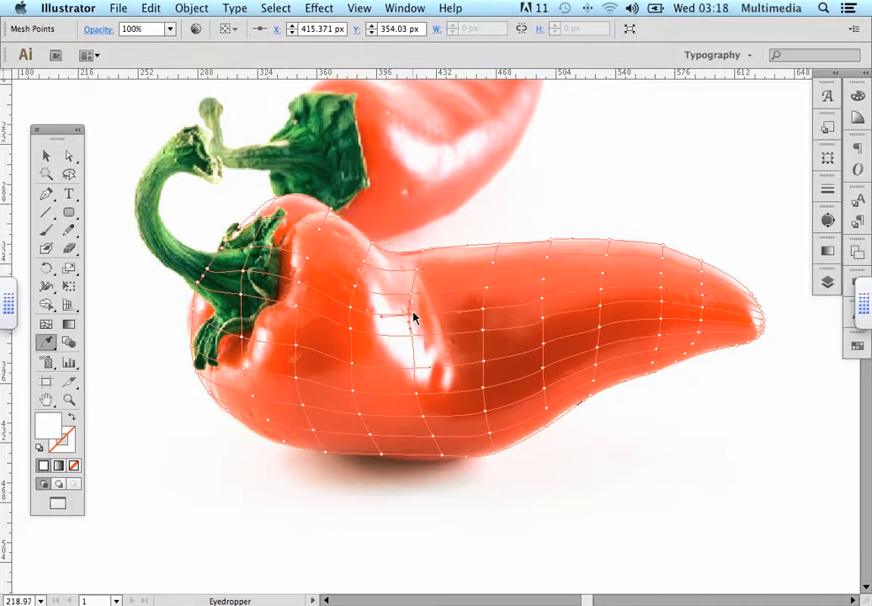
left_click(414, 317)
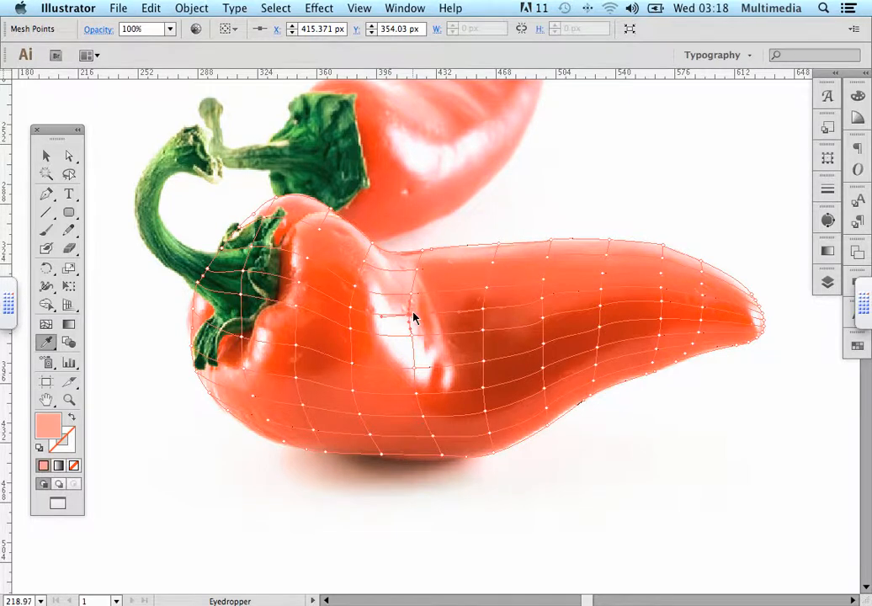
Select another mesh point beside the highlight and sample the pepper's orange colour into it with the Eyedropper
left_click(355, 287, "super")
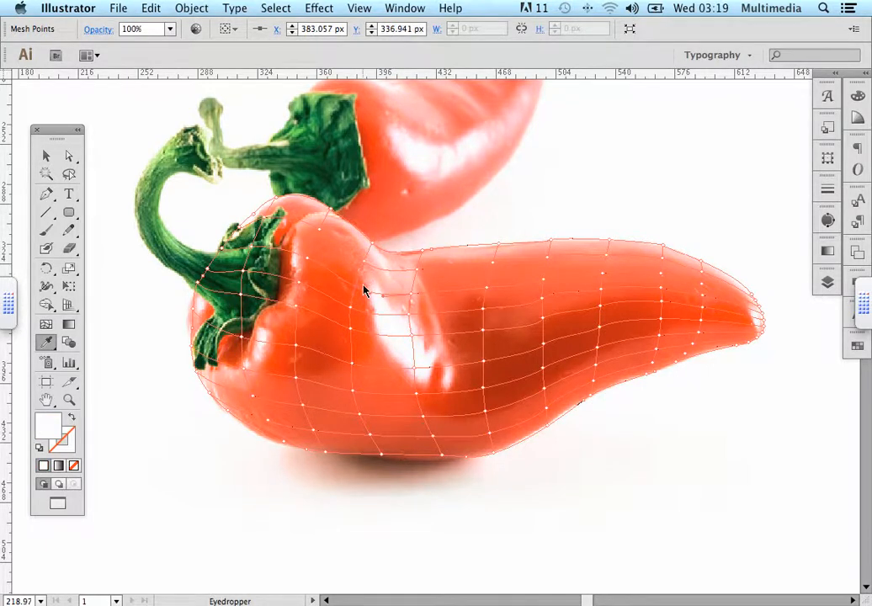
left_click(363, 291)
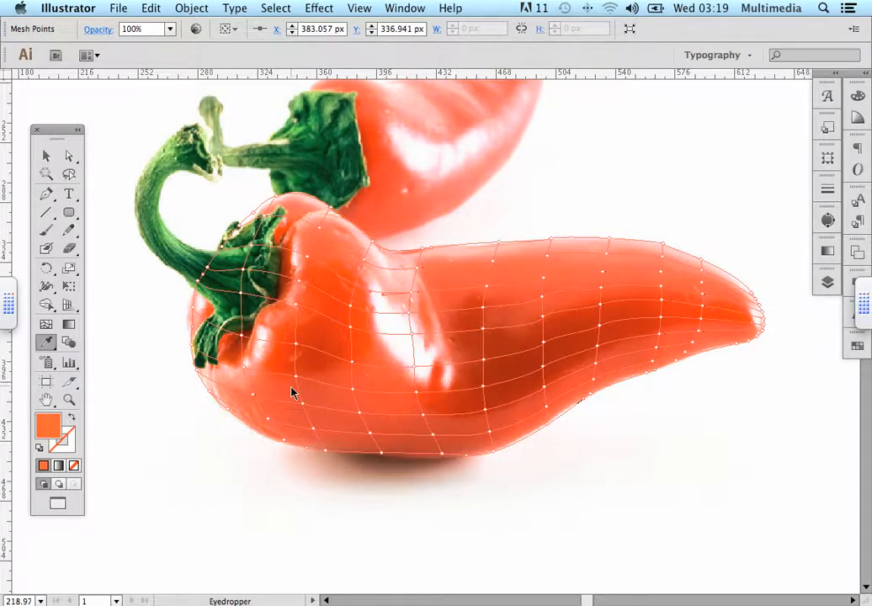
Switch the mesh layer back from outline view to preview mode
left_click(828, 284)
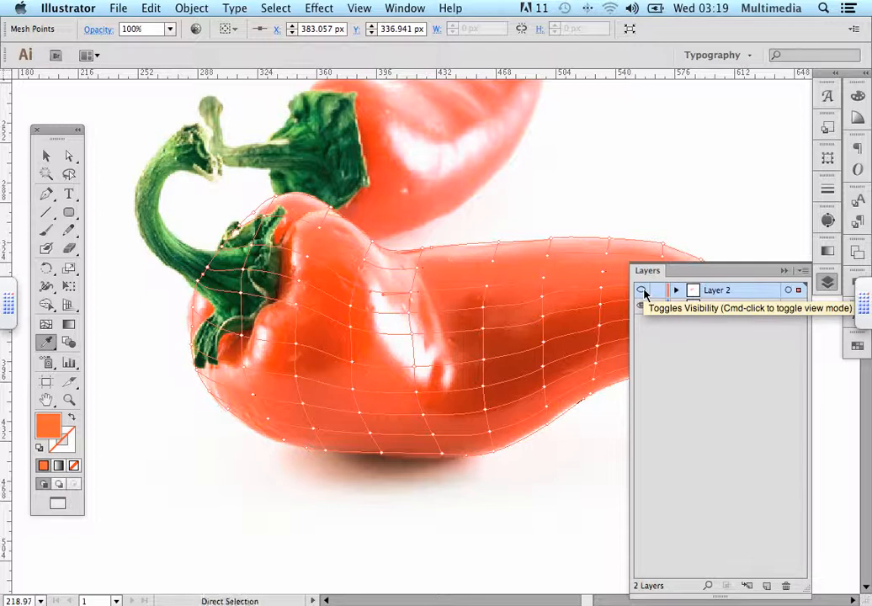
left_click(642, 291)
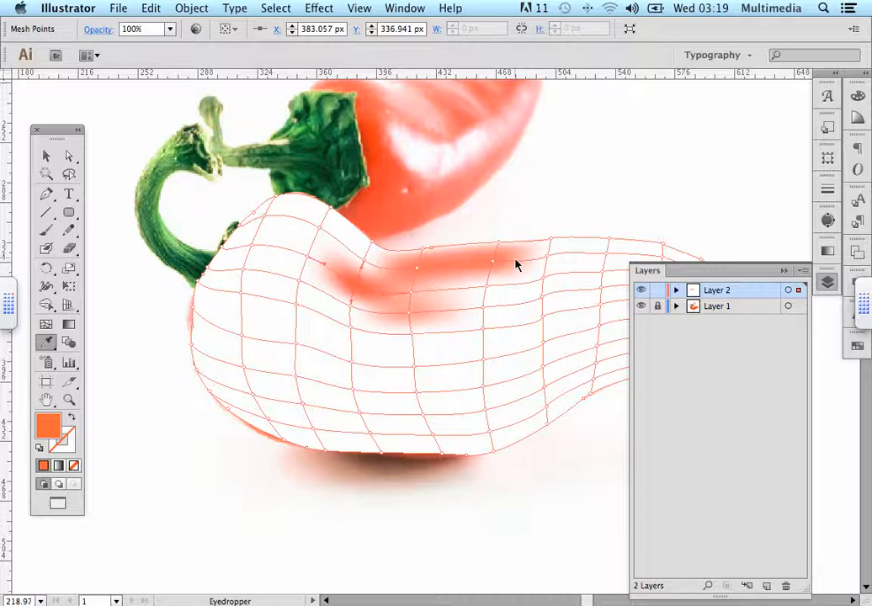
mouse_move(813, 603)
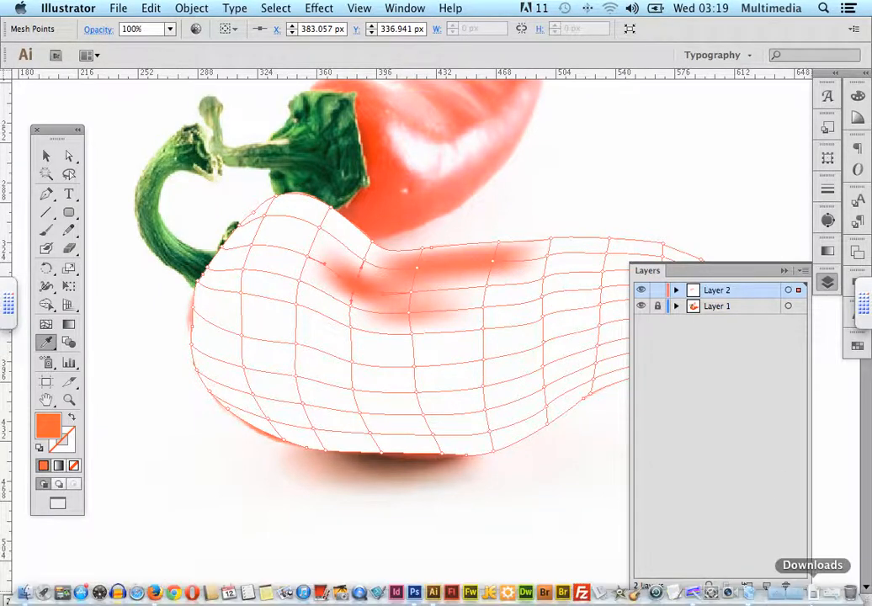
left_click(832, 598)
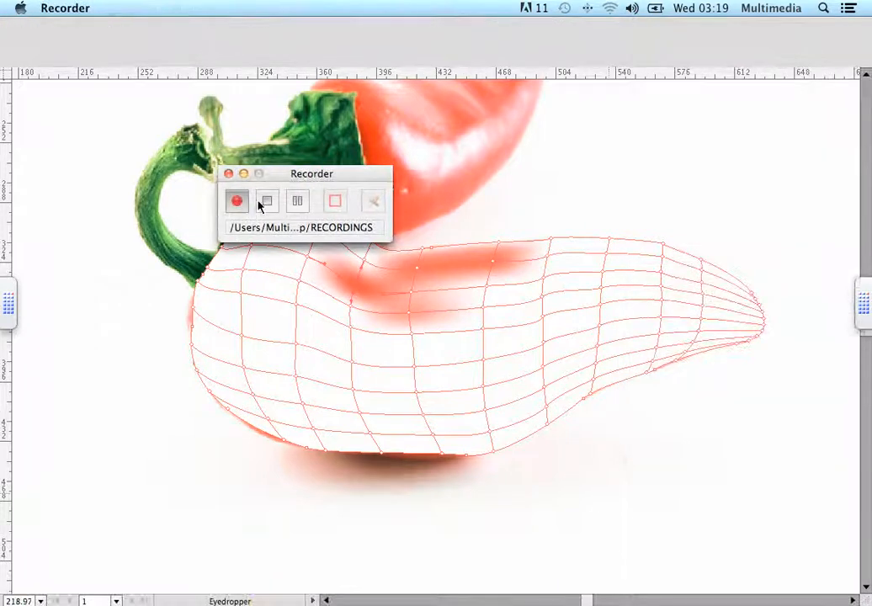